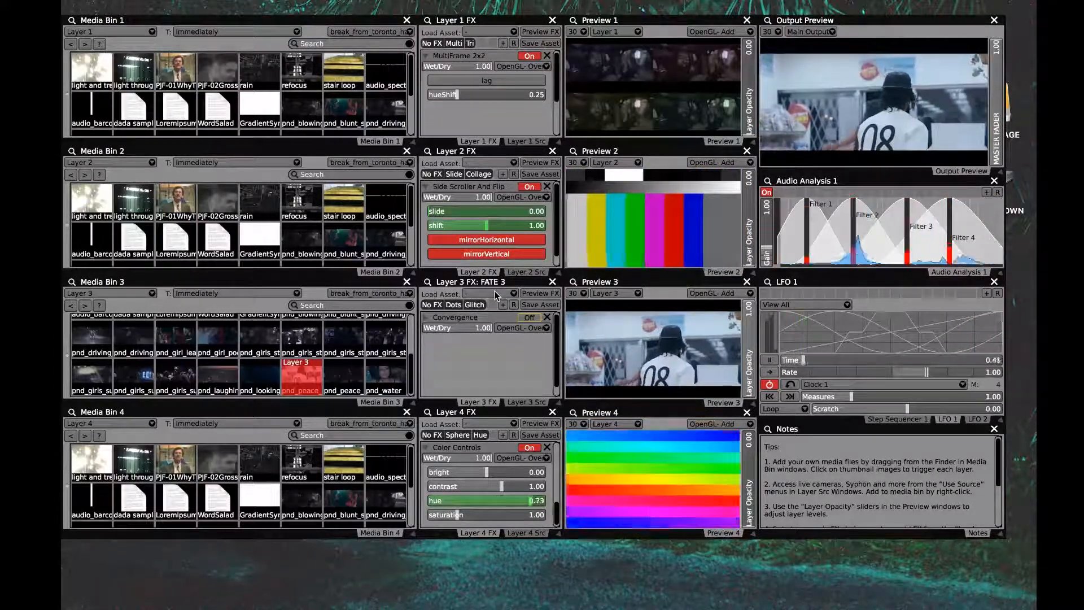
Add the Vidvox Cube Map effect to Layer 3 and set its X, Y and Z rotations to 0
{"action": "left_click", "coordinate": [497, 293]}
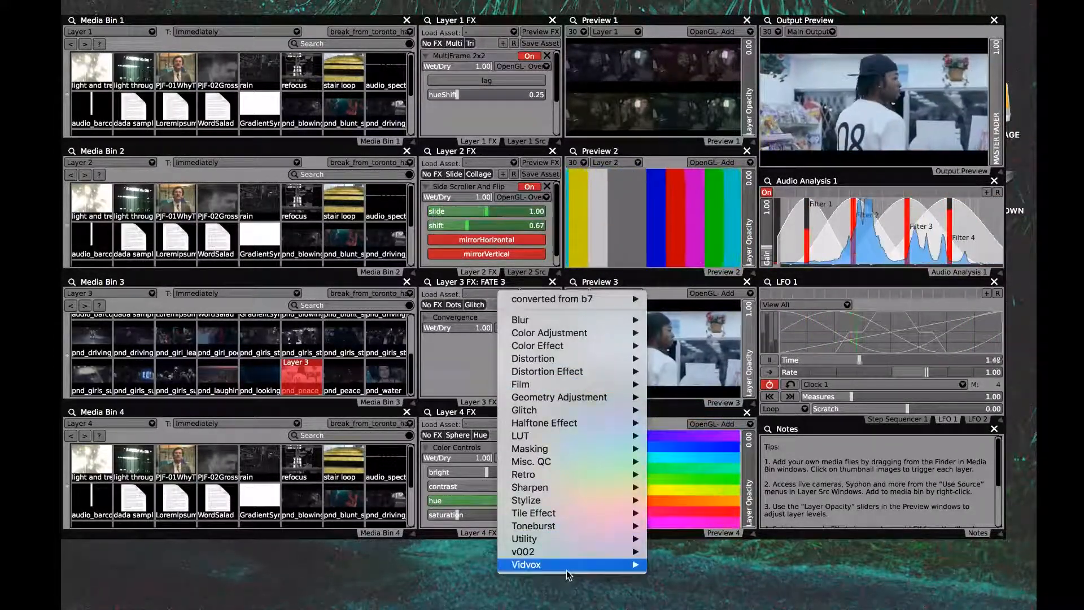
{"action": "mouse_move", "coordinate": [566, 567]}
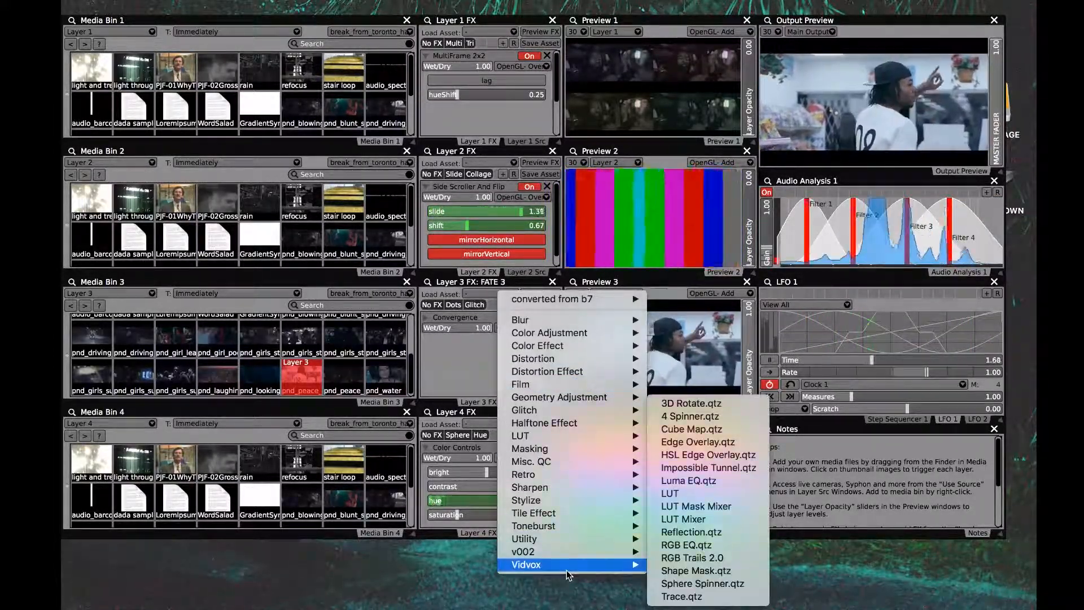
{"action": "left_click", "coordinate": [697, 430]}
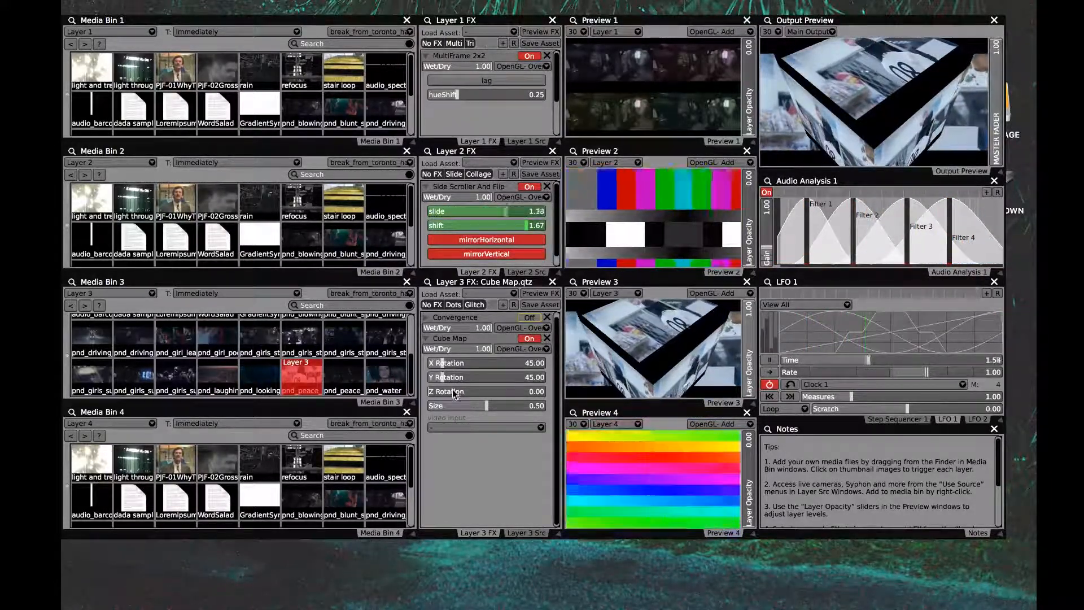
{"action": "mouse_move", "coordinate": [439, 362]}
{"action": "left_mouse_down"}
{"action": "mouse_move", "coordinate": [540, 362]}
{"action": "mouse_move", "coordinate": [441, 359]}
{"action": "left_mouse_up"}
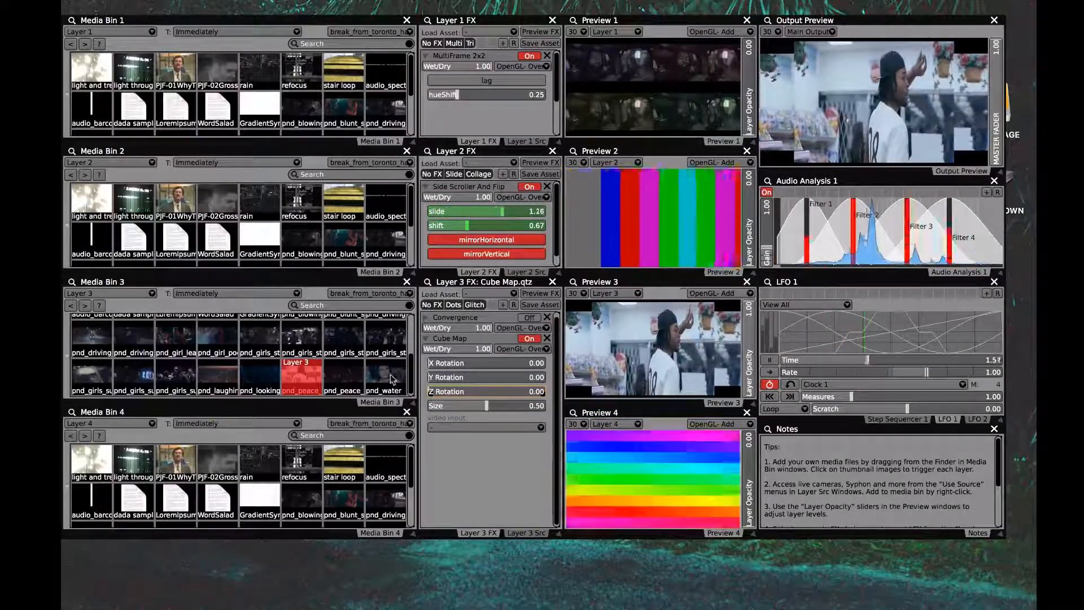
Assign Layer 3 as the Cube Map's video input, try different sizes and settle on a size of 0.50
{"action": "left_click_drag", "start_coordinate": [443, 404], "coordinate": [473, 405]}
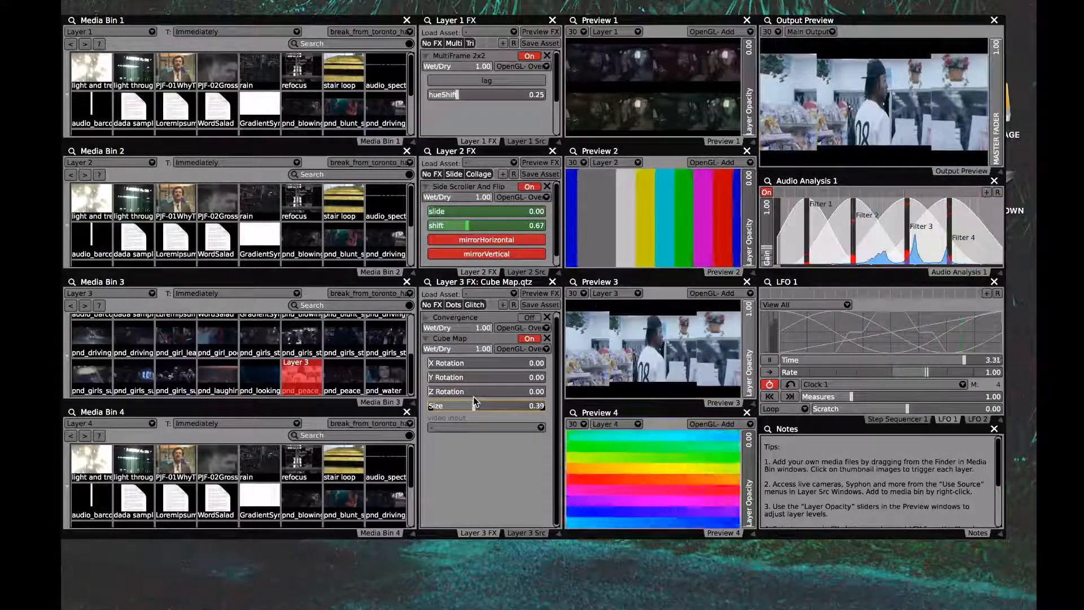
{"action": "left_click", "coordinate": [474, 428]}
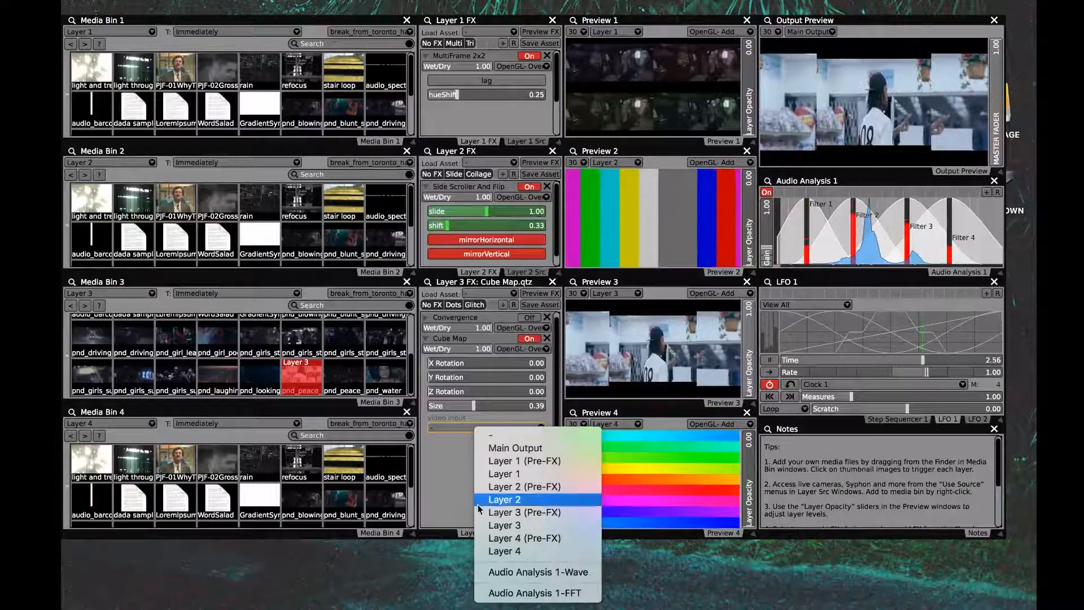
{"action": "left_click", "coordinate": [490, 525]}
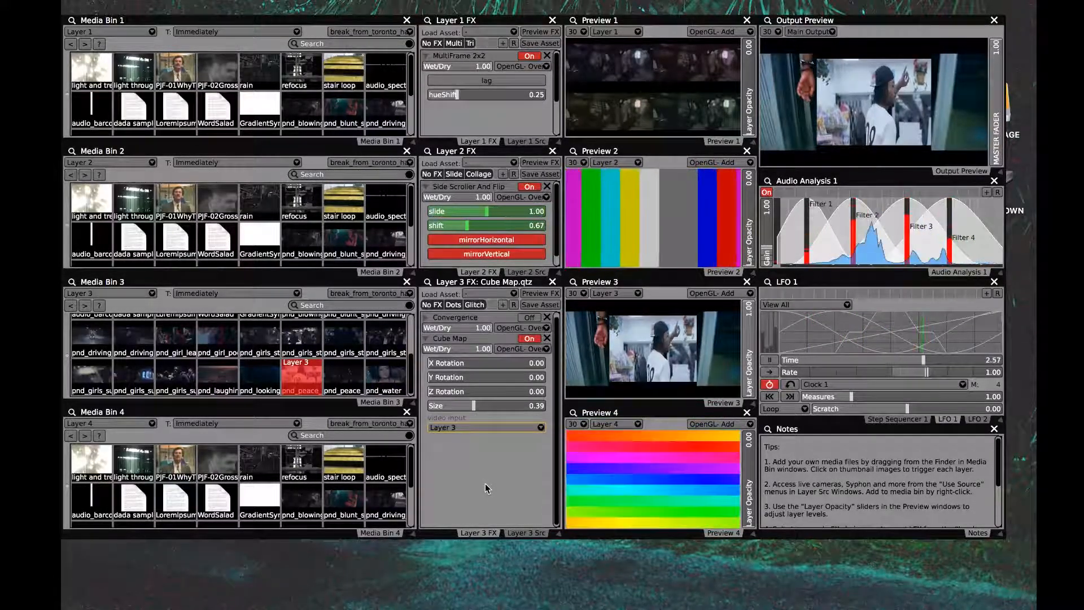
{"action": "left_click_drag", "start_coordinate": [476, 404], "coordinate": [509, 406]}
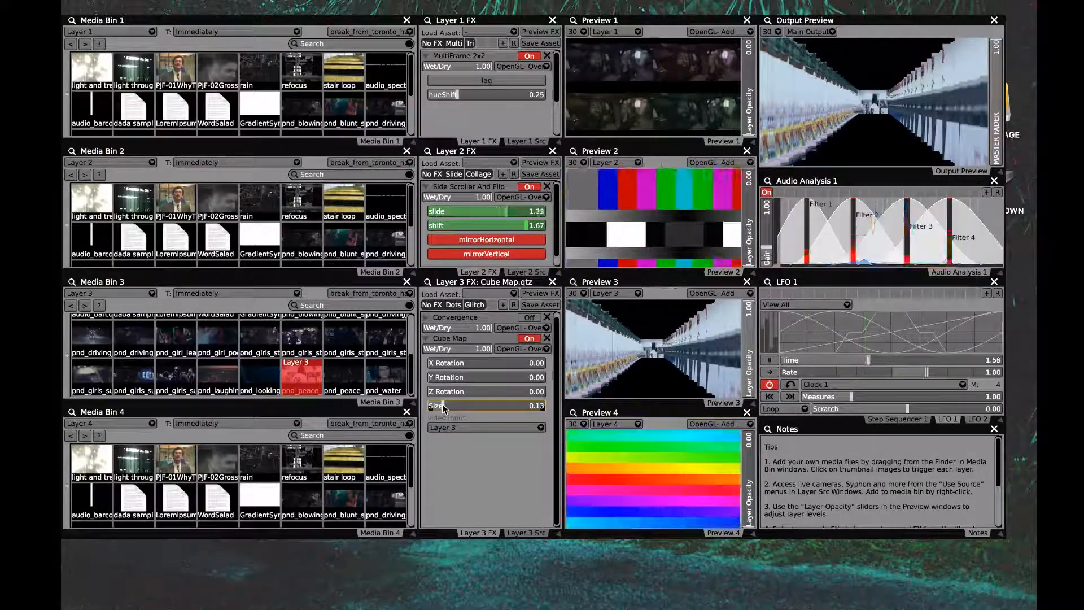
{"action": "left_click_drag", "start_coordinate": [442, 407], "coordinate": [479, 397]}
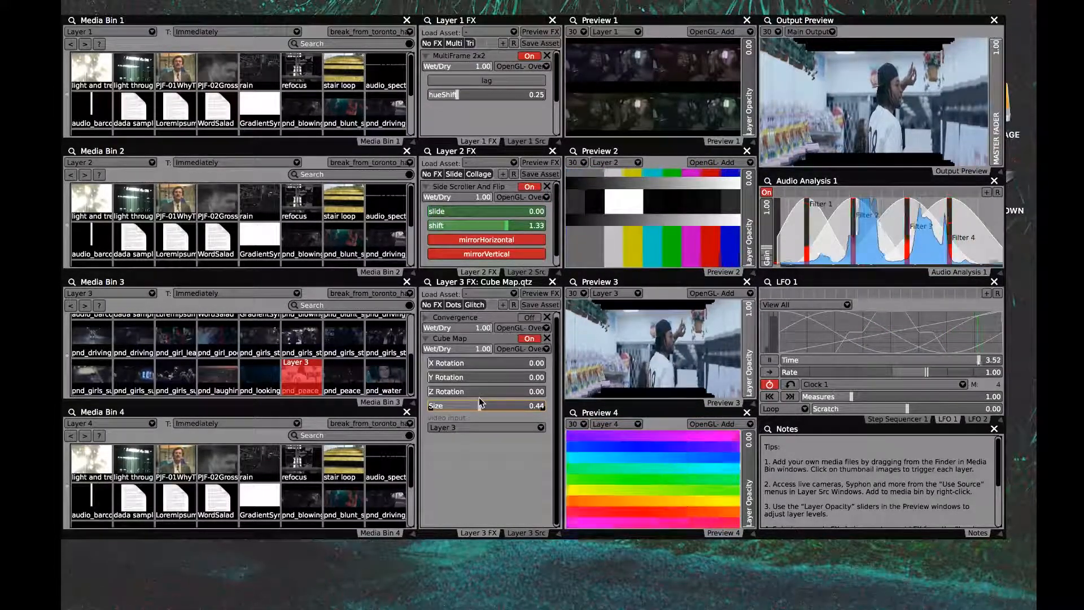
{"action": "mouse_move", "coordinate": [479, 397]}
{"action": "left_mouse_down"}
{"action": "mouse_move", "coordinate": [449, 404]}
{"action": "mouse_move", "coordinate": [510, 406]}
{"action": "mouse_move", "coordinate": [475, 402]}
{"action": "mouse_move", "coordinate": [486, 403]}
{"action": "left_mouse_up"}
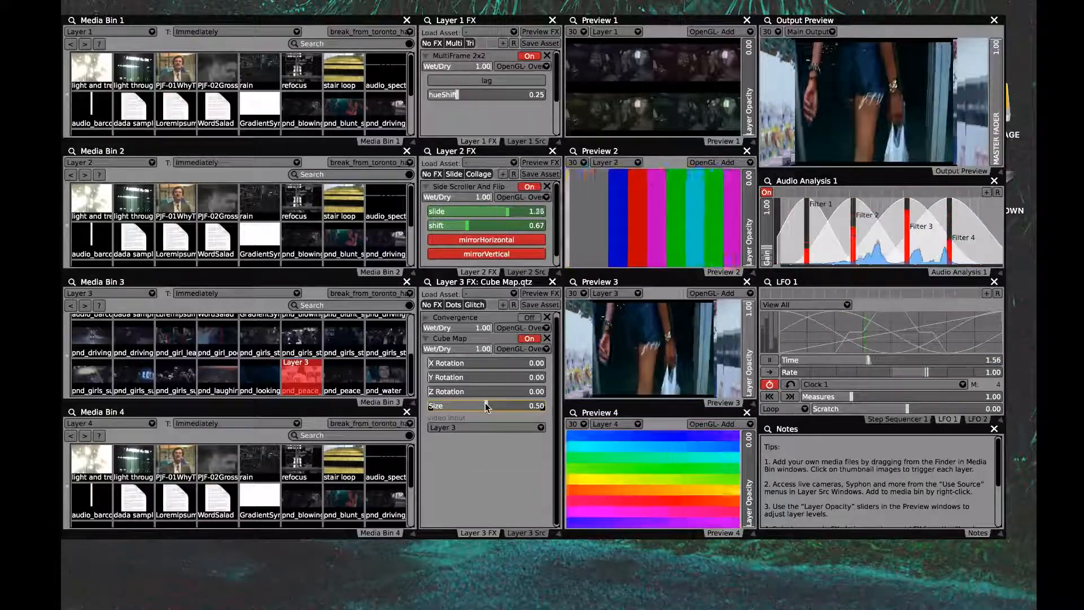
Drive the Cube Map's size with the Sine output of LFO 1 and set that LFO's rate to 2.00
{"action": "right_click", "coordinate": [485, 404]}
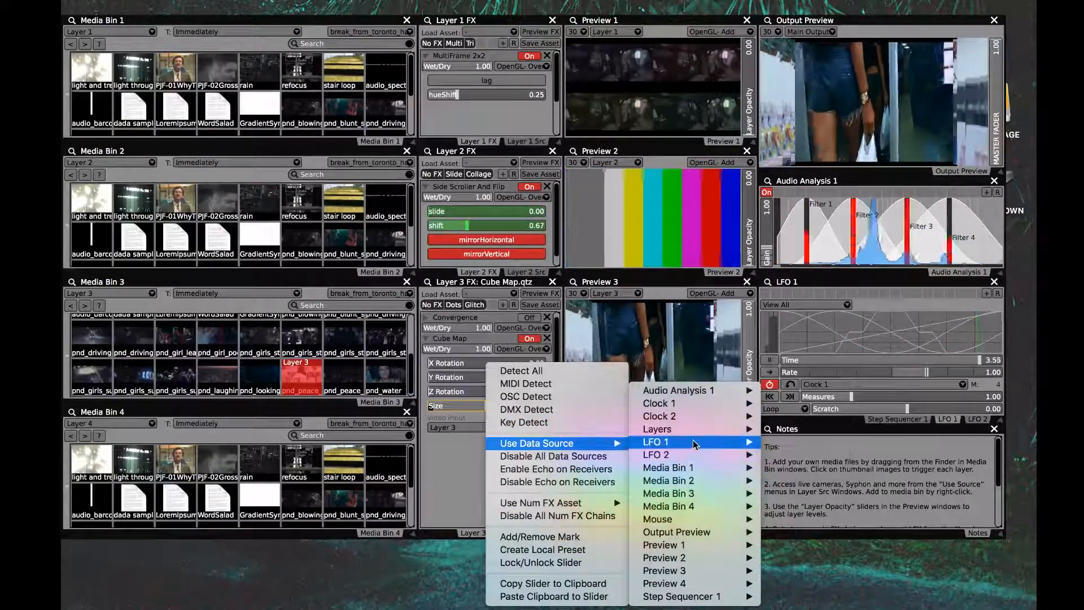
{"action": "left_click", "coordinate": [790, 455]}
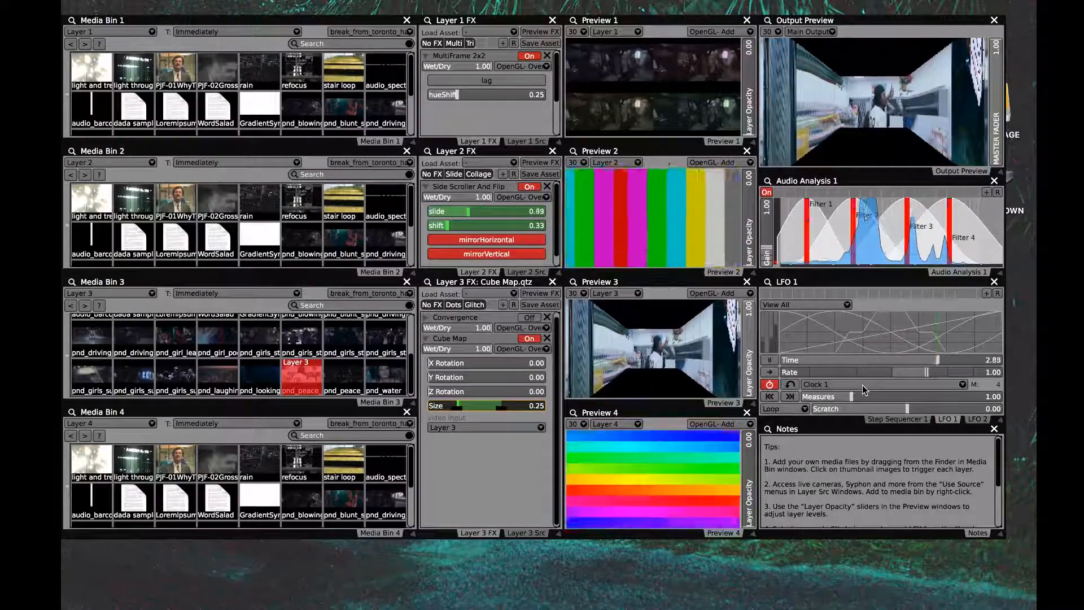
{"action": "left_click_drag", "start_coordinate": [930, 374], "coordinate": [974, 371]}
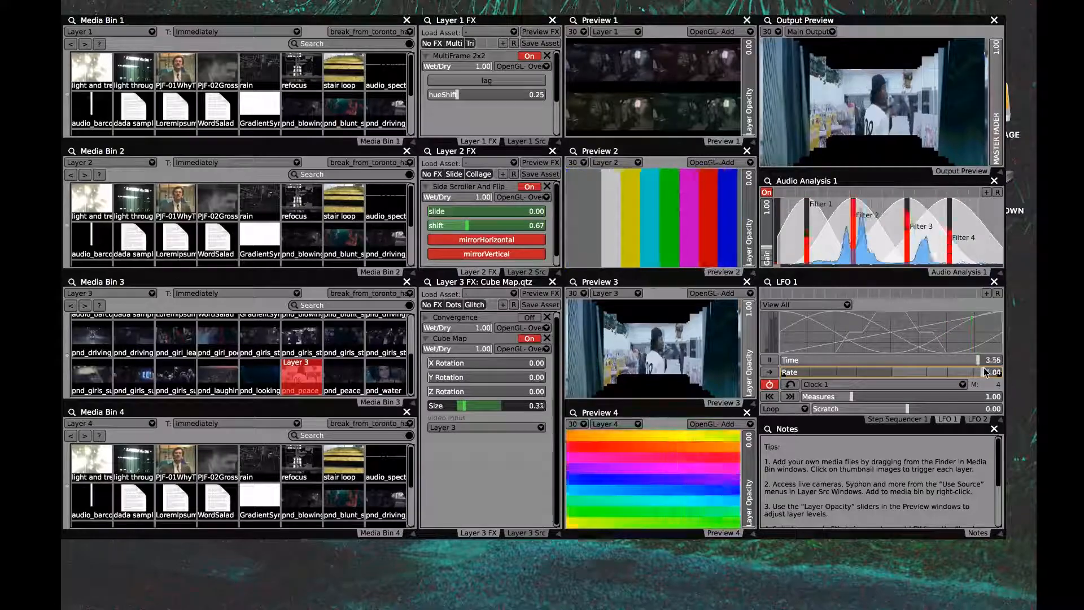
{"action": "left_click_drag", "start_coordinate": [974, 368], "coordinate": [991, 367]}
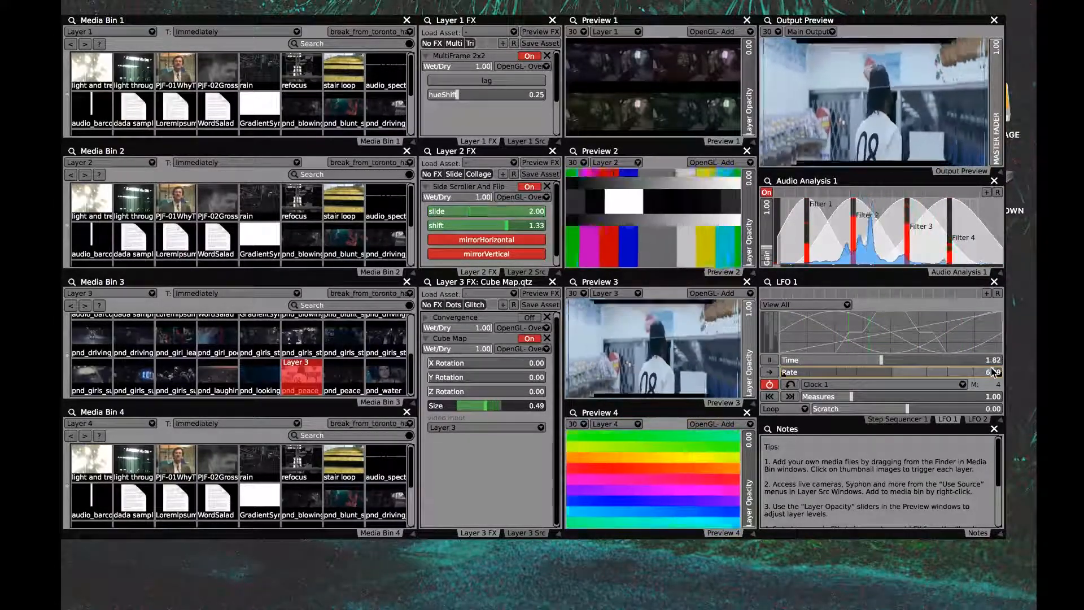
{"action": "left_click_drag", "start_coordinate": [992, 371], "coordinate": [945, 369]}
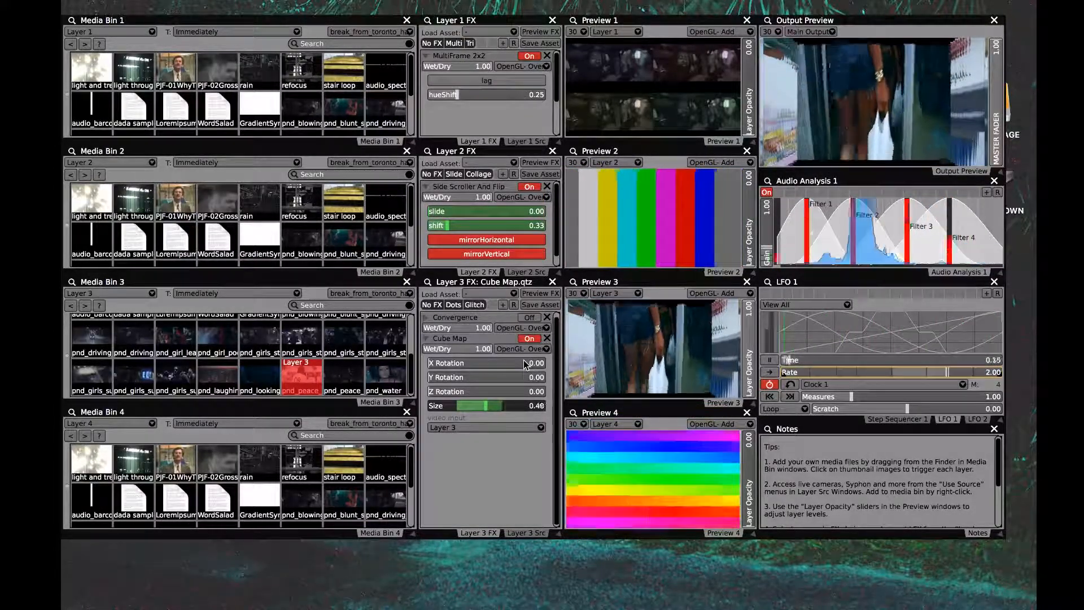
Drive the Cube Map's Y Rotation with the Cosine output of LFO 2
{"action": "right_click", "coordinate": [436, 383]}
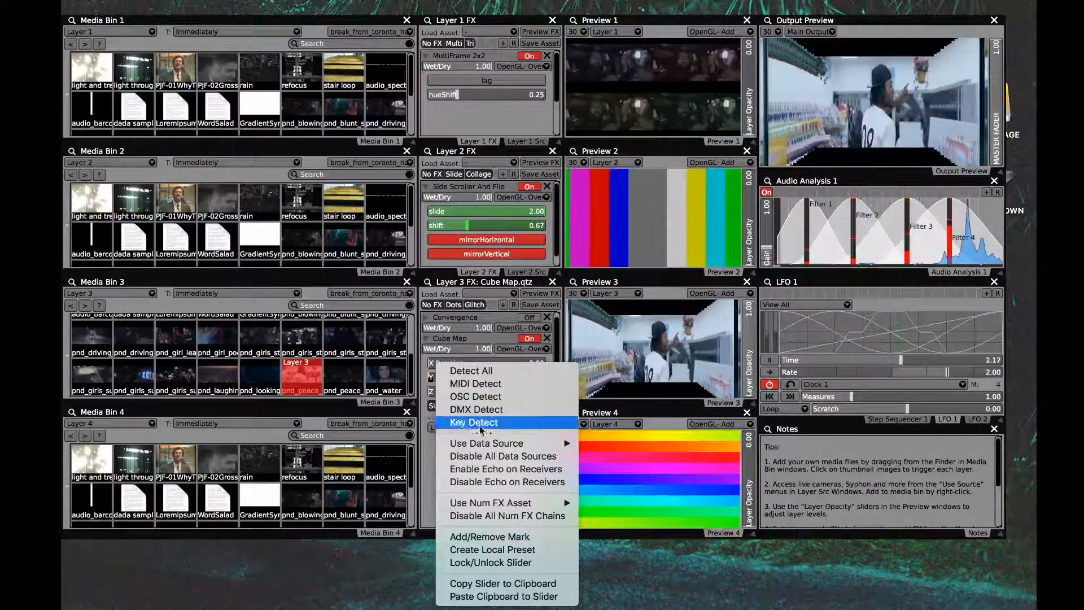
{"action": "mouse_move", "coordinate": [522, 445]}
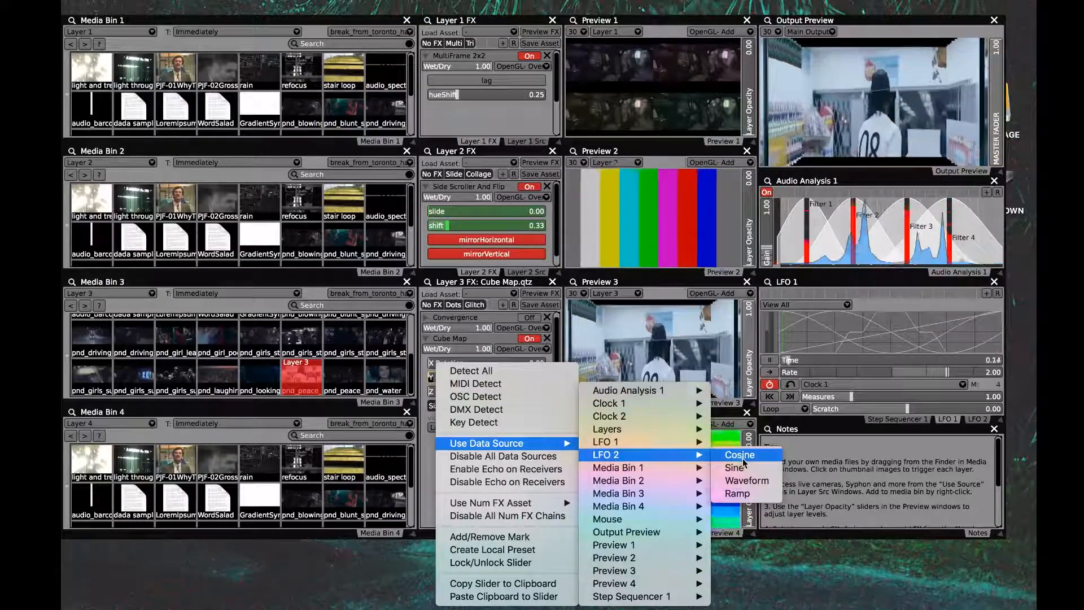
{"action": "left_click", "coordinate": [739, 456]}
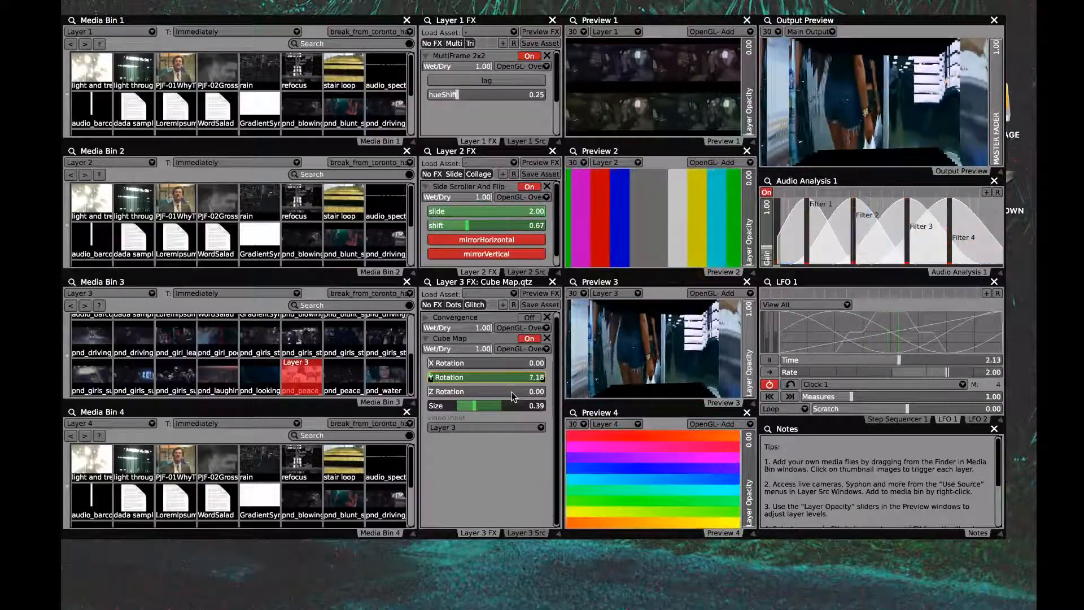
Turn off the Cube Map effect and add the Vidvox Impossible Tunnel effect to Layer 3
{"action": "left_click", "coordinate": [529, 338]}
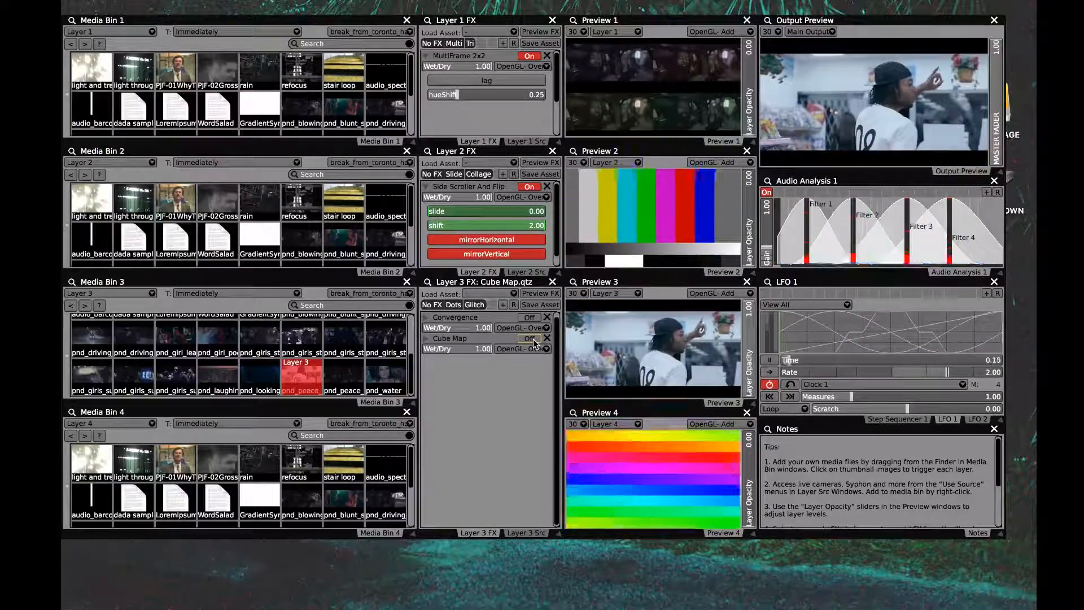
{"action": "left_click", "coordinate": [502, 305]}
{"action": "mouse_move", "coordinate": [591, 537]}
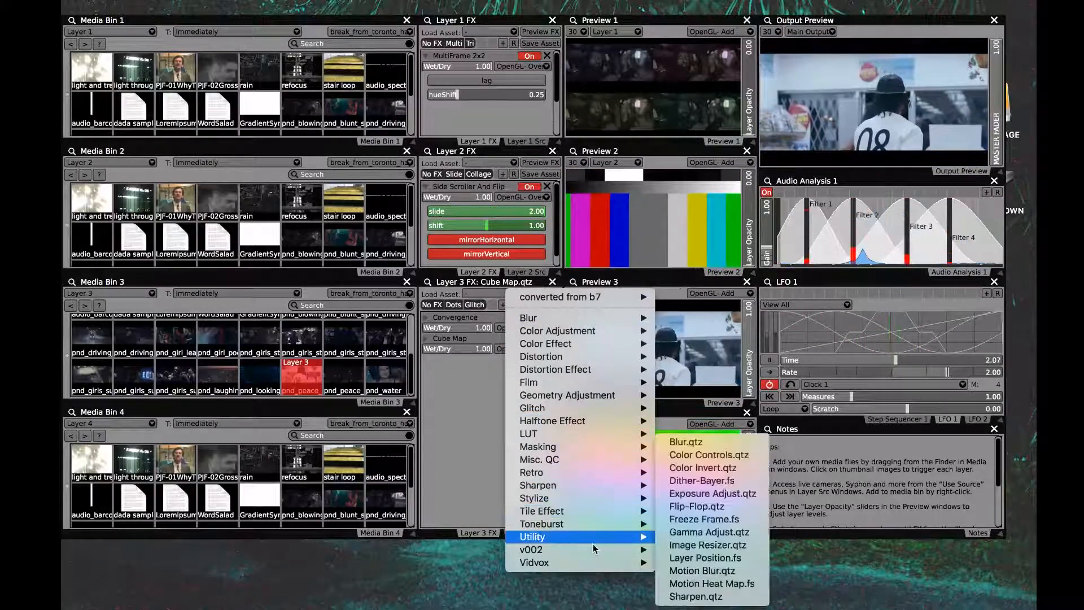
{"action": "mouse_move", "coordinate": [597, 557]}
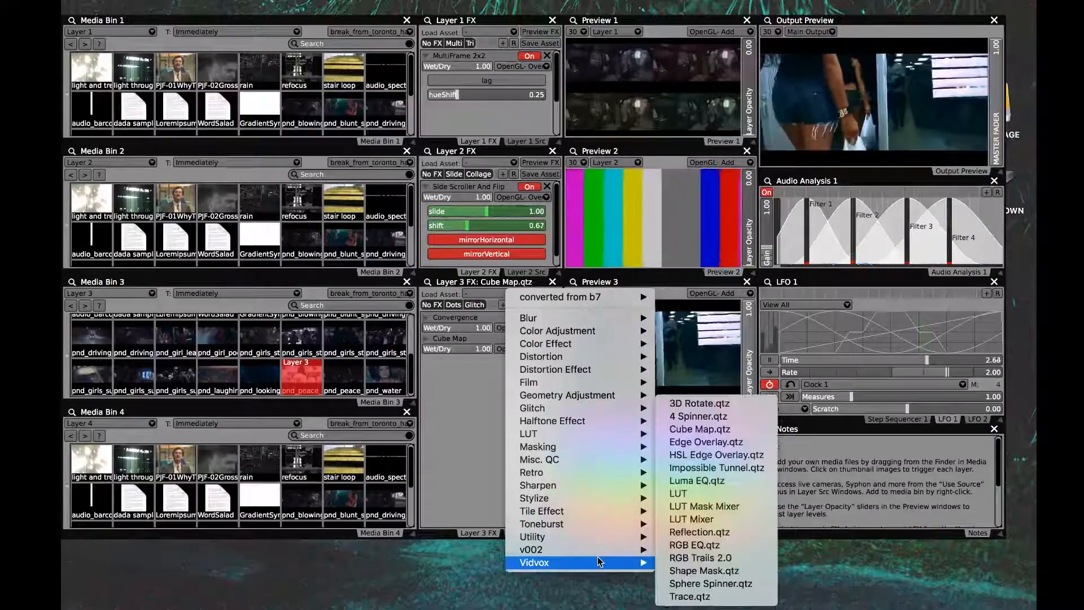
{"action": "left_click", "coordinate": [709, 466]}
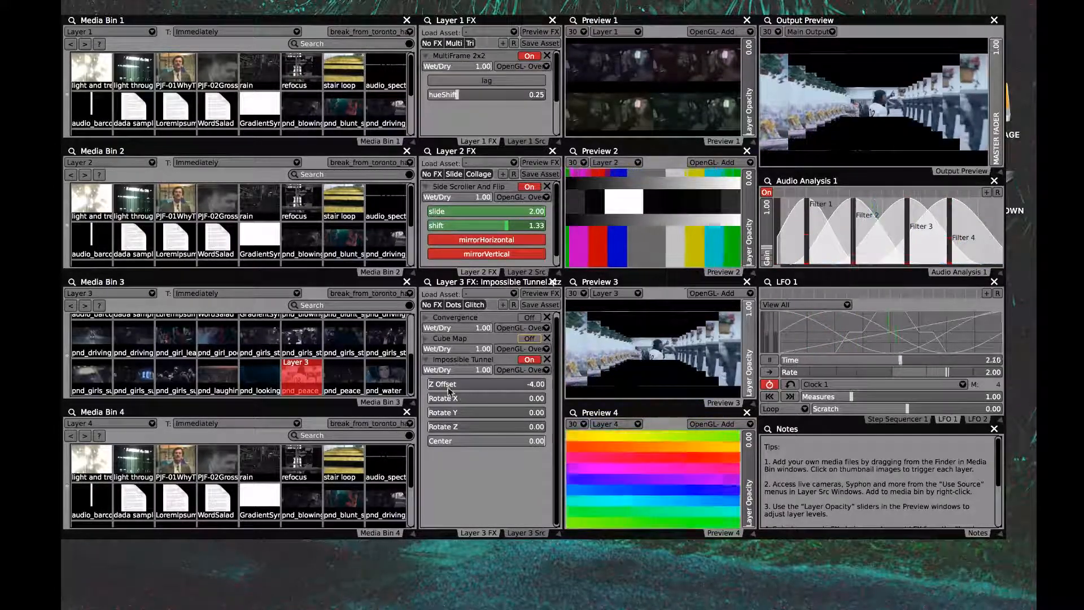
Try out the Impossible Tunnel's Z offset, rotation and center values, restoring Z Offset to -4.00 and the others to 0
{"action": "left_click_drag", "start_coordinate": [443, 387], "coordinate": [415, 398]}
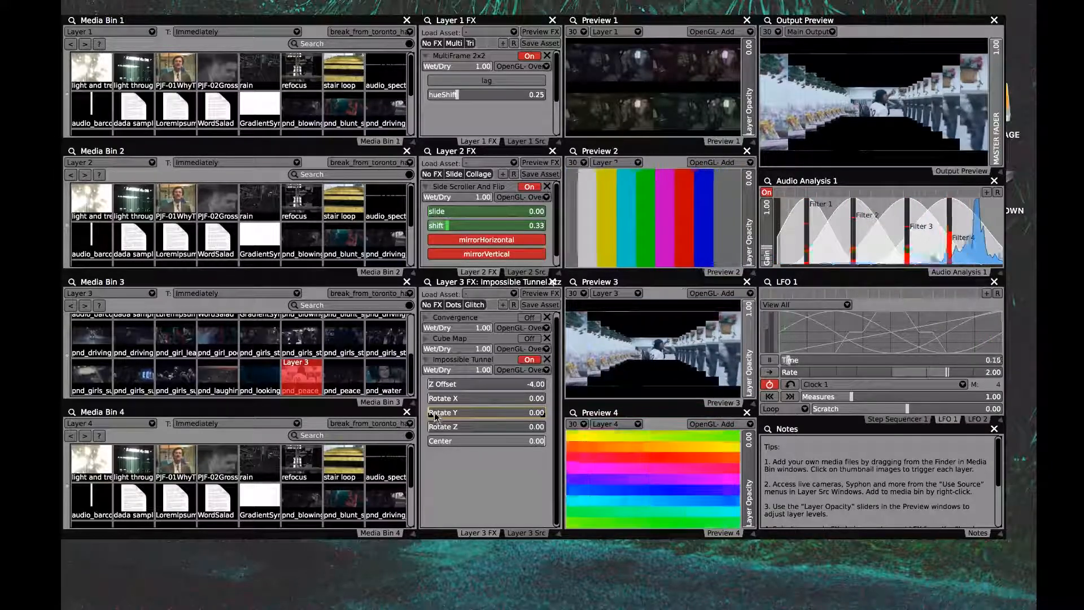
{"action": "left_click_drag", "start_coordinate": [441, 412], "coordinate": [491, 439]}
{"action": "left_click_drag", "start_coordinate": [456, 399], "coordinate": [496, 399]}
{"action": "left_click_drag", "start_coordinate": [541, 442], "coordinate": [429, 411]}
{"action": "left_click_drag", "start_coordinate": [484, 441], "coordinate": [576, 437]}
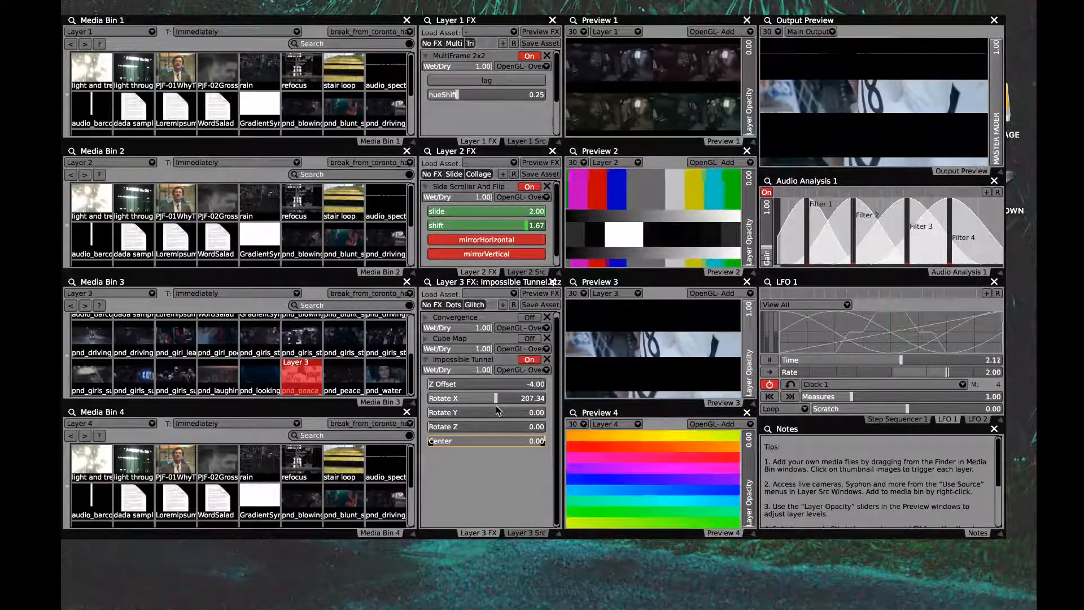
{"action": "left_click_drag", "start_coordinate": [496, 401], "coordinate": [325, 386]}
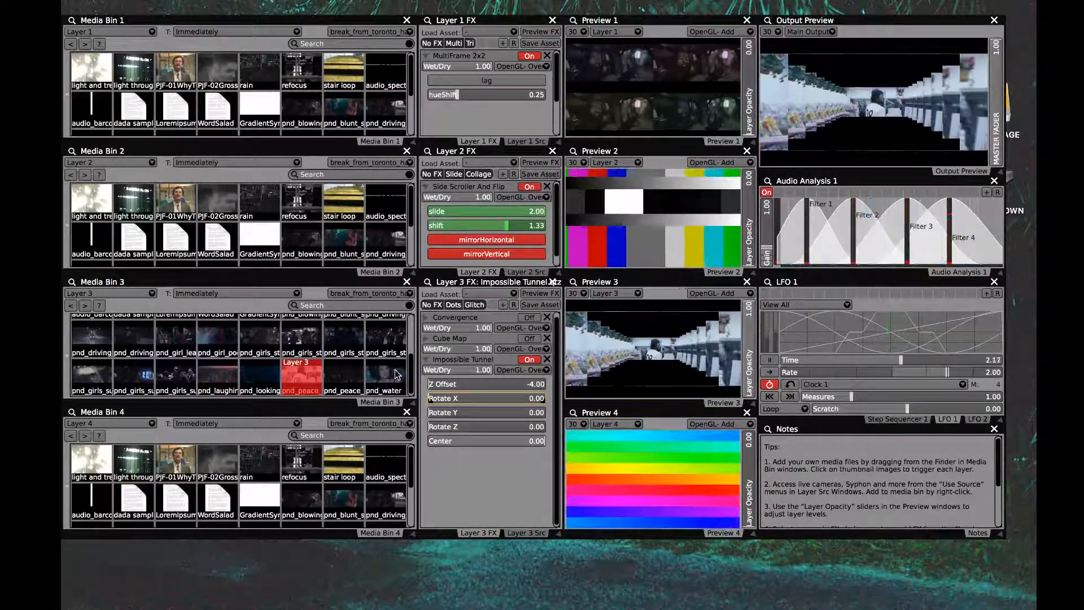
Drive the Impossible Tunnel's Z Offset with the Sine output of LFO 1 and set that LFO's rate to 1.00
{"action": "right_click", "coordinate": [460, 385]}
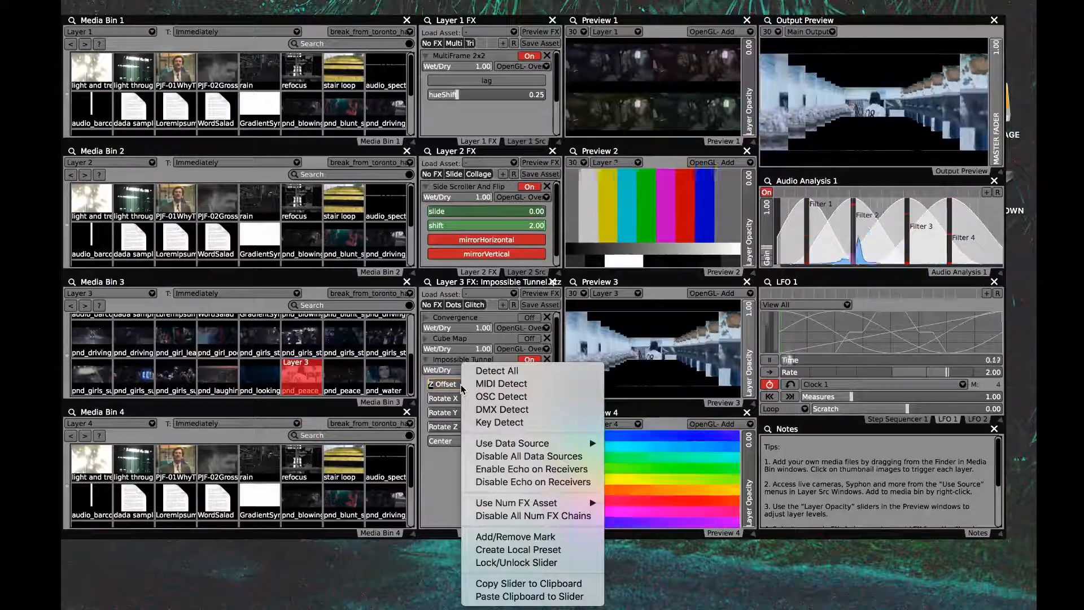
{"action": "mouse_move", "coordinate": [551, 446]}
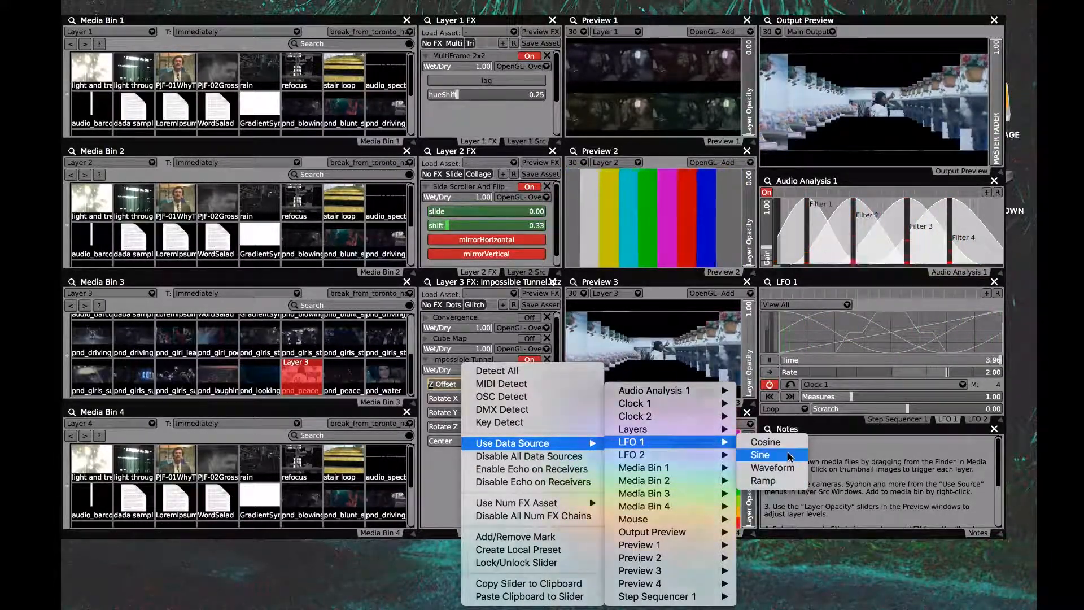
{"action": "left_click", "coordinate": [790, 456]}
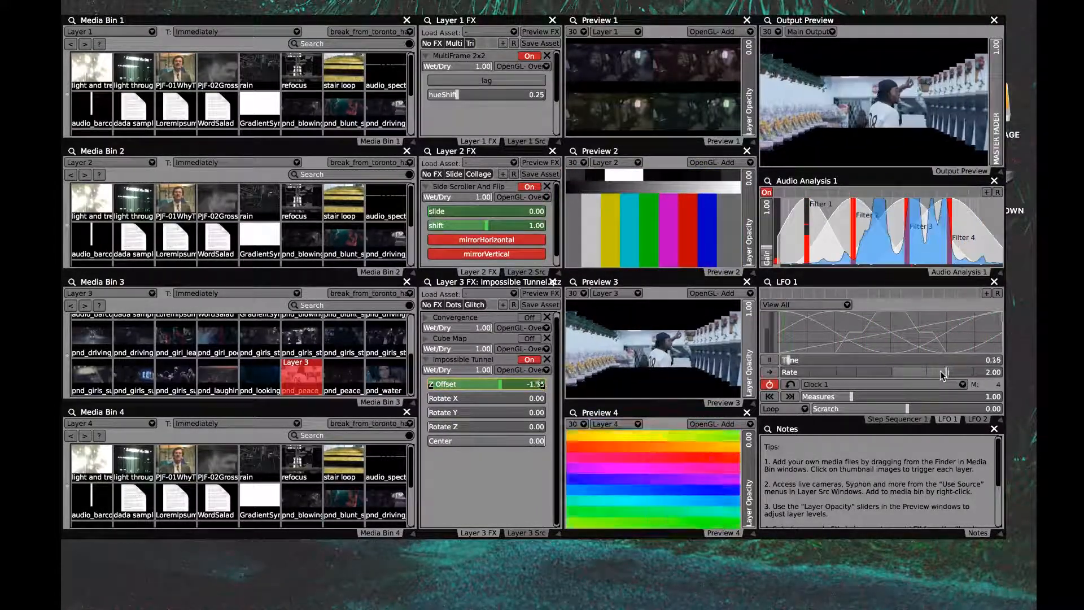
{"action": "left_click_drag", "start_coordinate": [941, 373], "coordinate": [927, 374]}
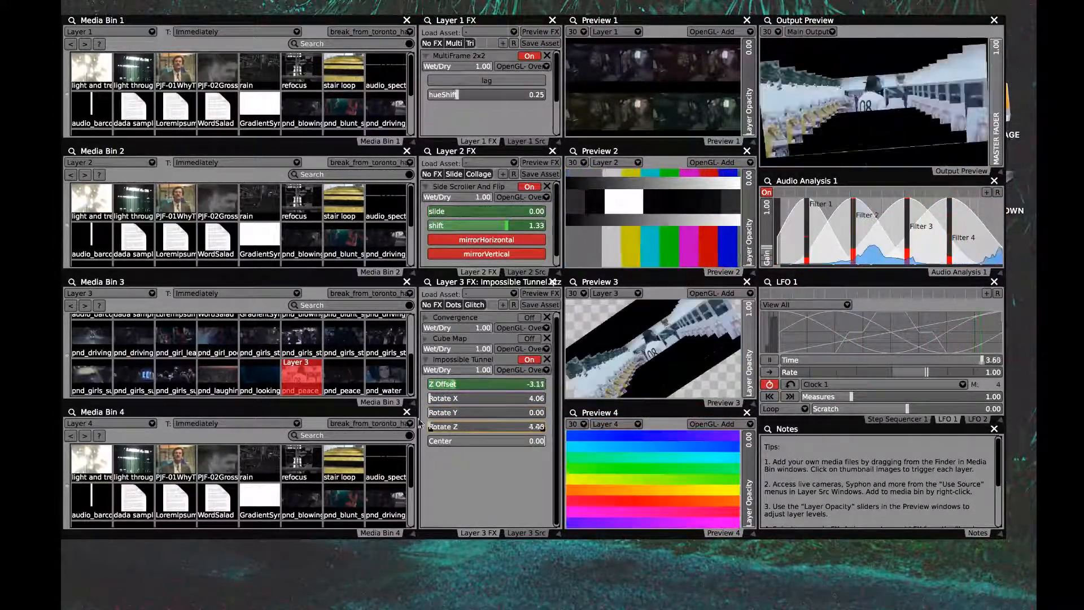
Drive the Impossible Tunnel's Rotate X with the Sine output of LFO 1
{"action": "right_click", "coordinate": [449, 401]}
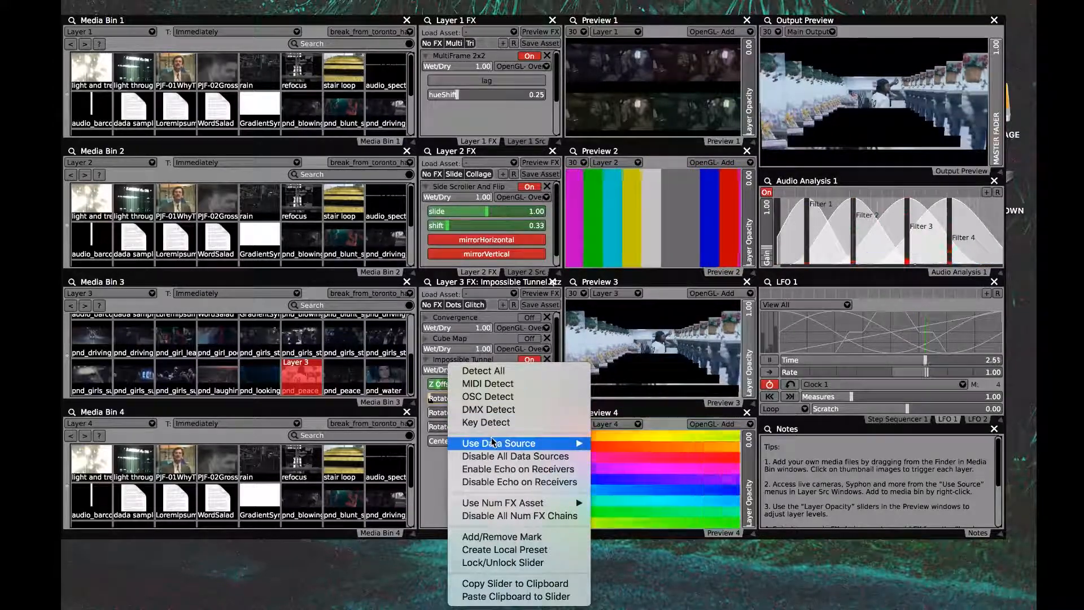
{"action": "mouse_move", "coordinate": [495, 444]}
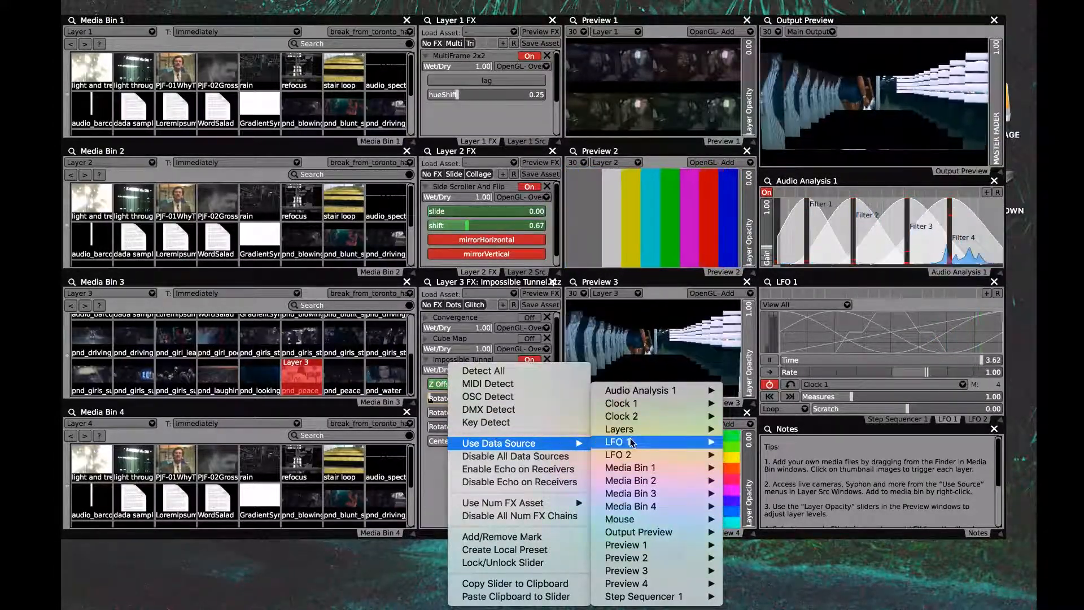
{"action": "left_click", "coordinate": [753, 455]}
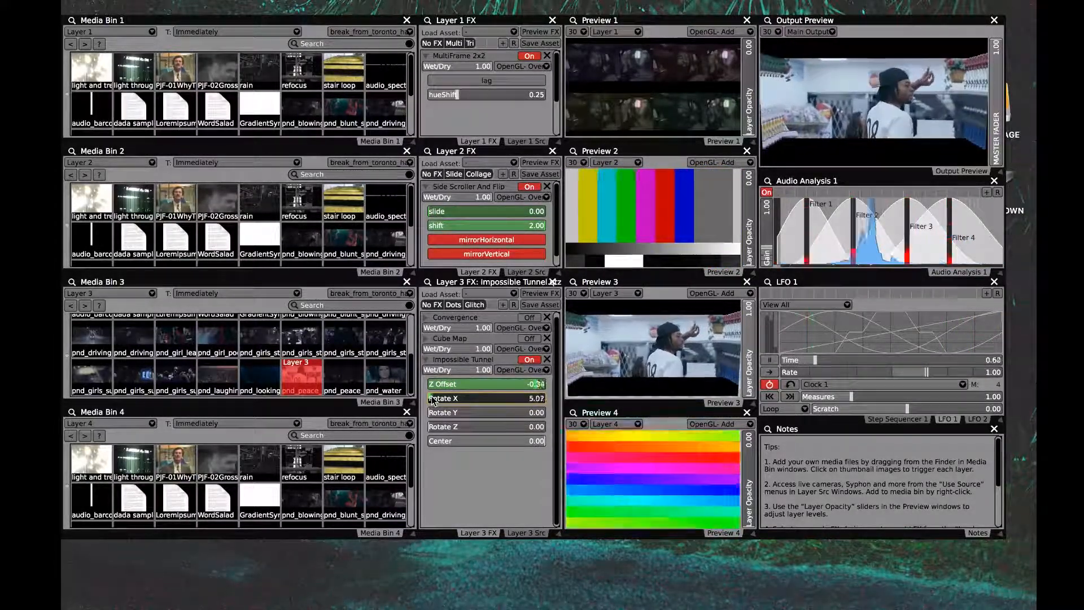
Collapse the Impossible Tunnel parameters and add the Retro VHS Glitch effect to Layer 3
{"action": "left_click", "coordinate": [427, 360]}
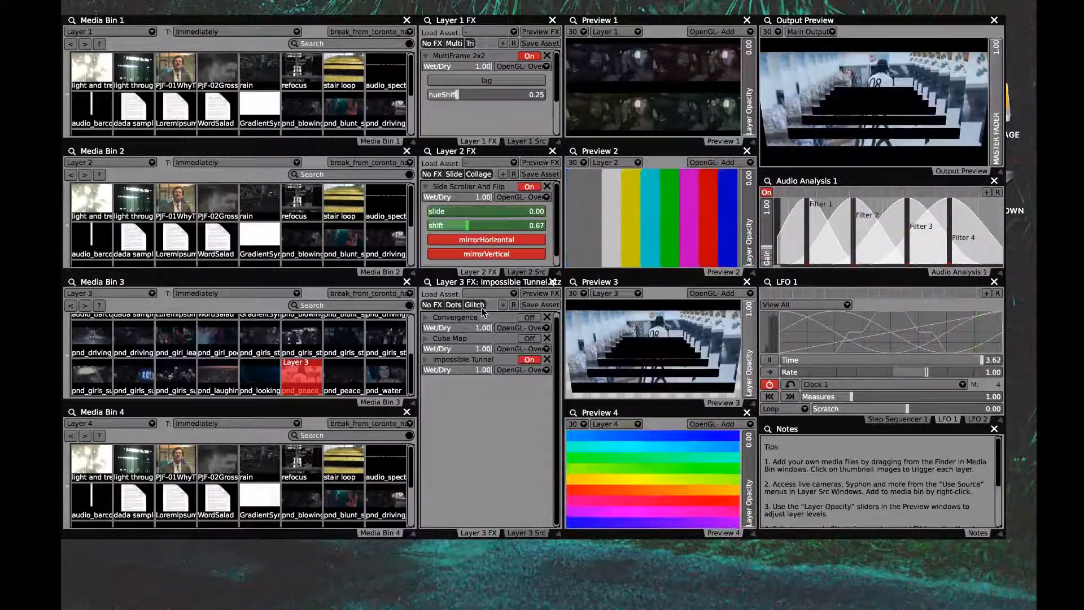
{"action": "left_click", "coordinate": [496, 294]}
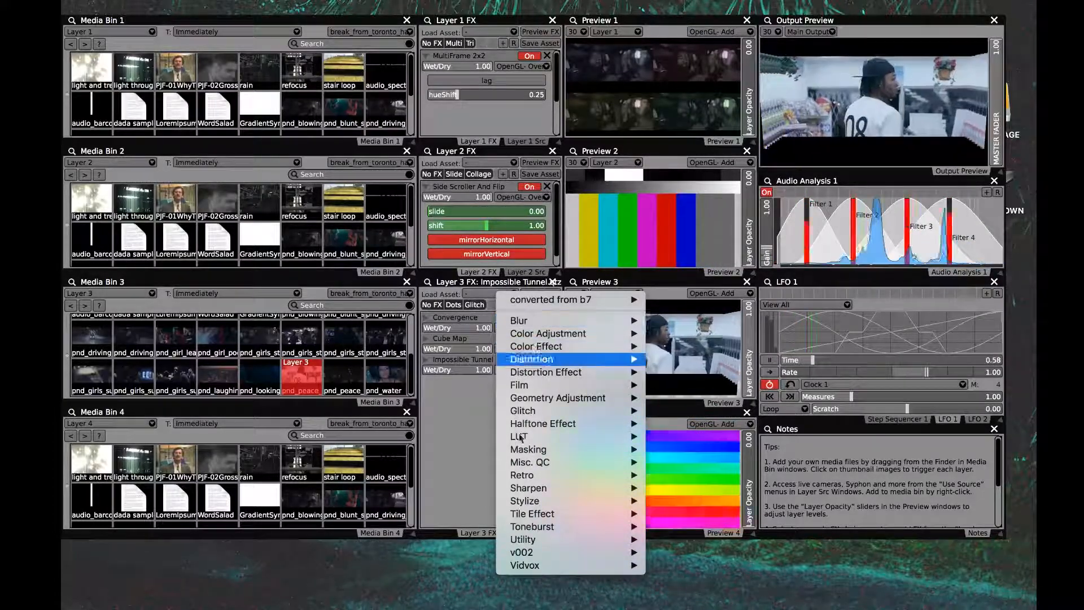
{"action": "mouse_move", "coordinate": [547, 476]}
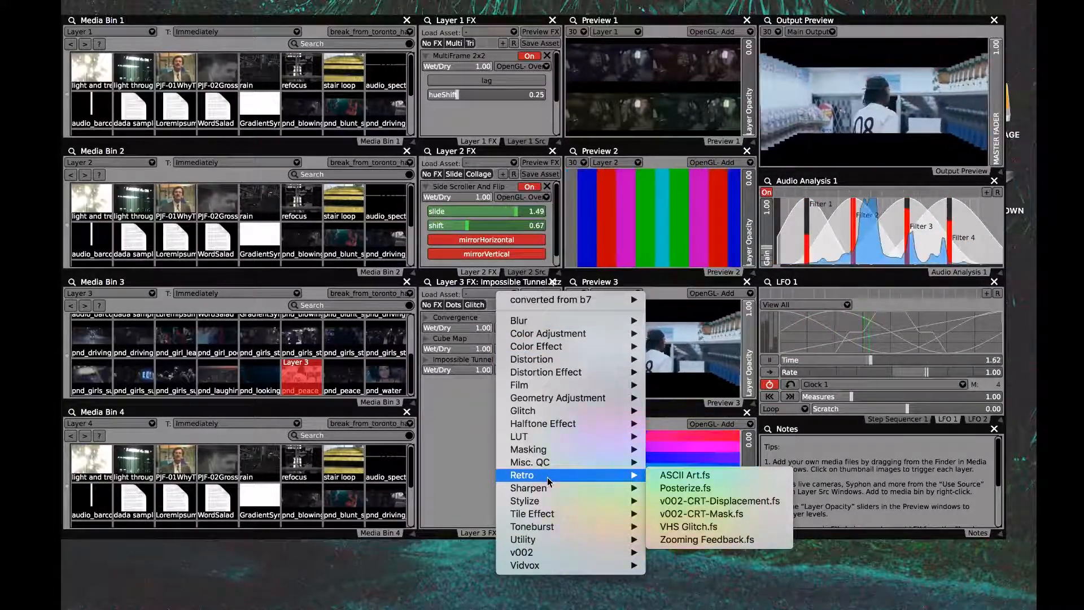
{"action": "left_click", "coordinate": [683, 526]}
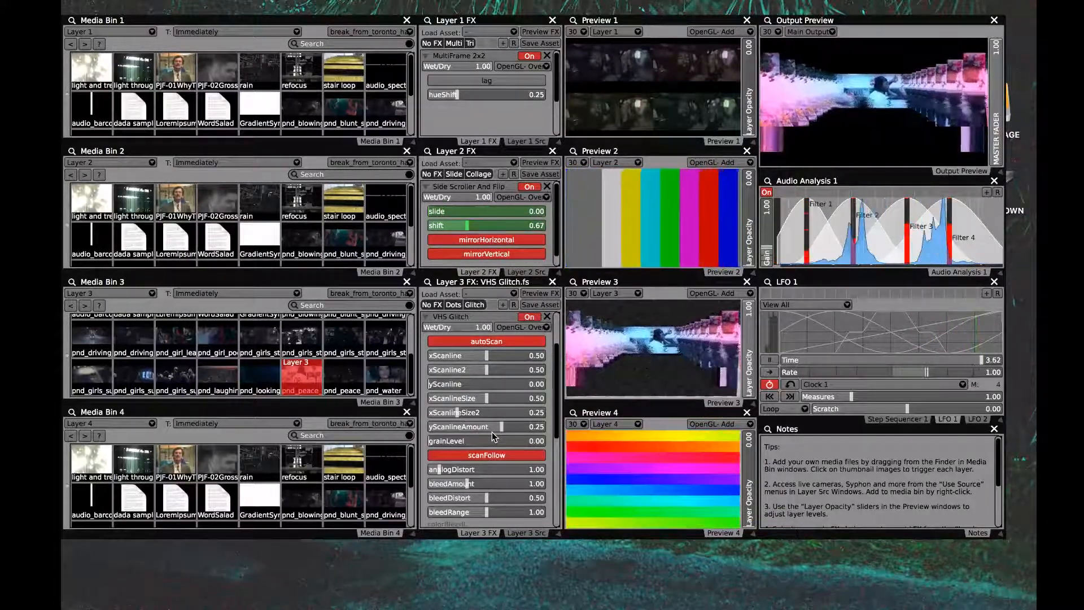
Collapse the VHS Glitch parameters and add the Retro Zooming Feedback effect to Layer 3
{"action": "scroll", "coordinate": [448, 375], "scroll_direction": "up", "scroll_amount": 2}
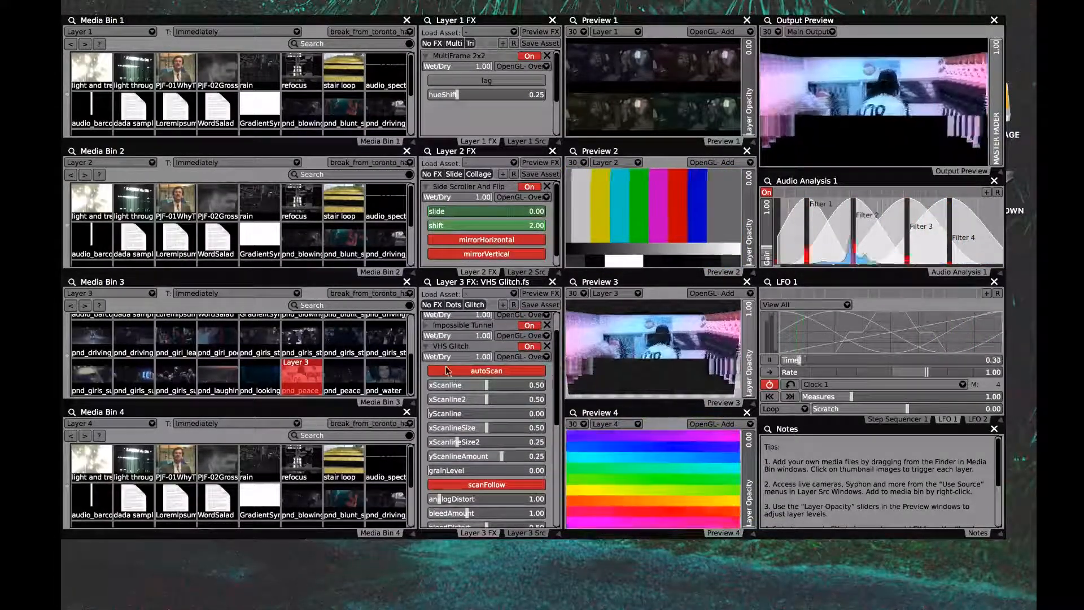
{"action": "left_click", "coordinate": [426, 346]}
{"action": "left_click", "coordinate": [512, 293]}
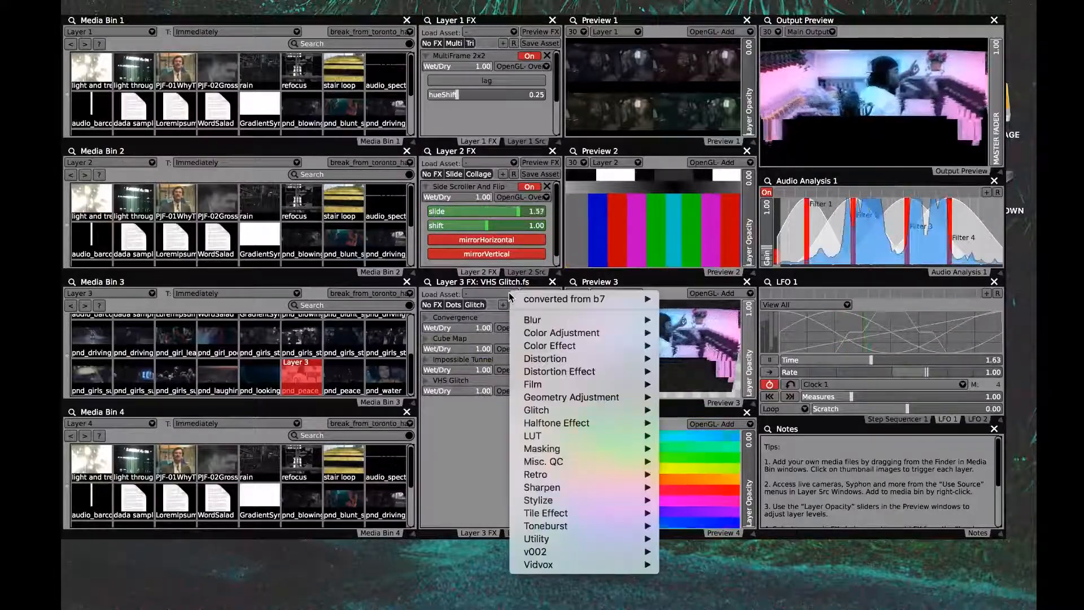
{"action": "mouse_move", "coordinate": [591, 465]}
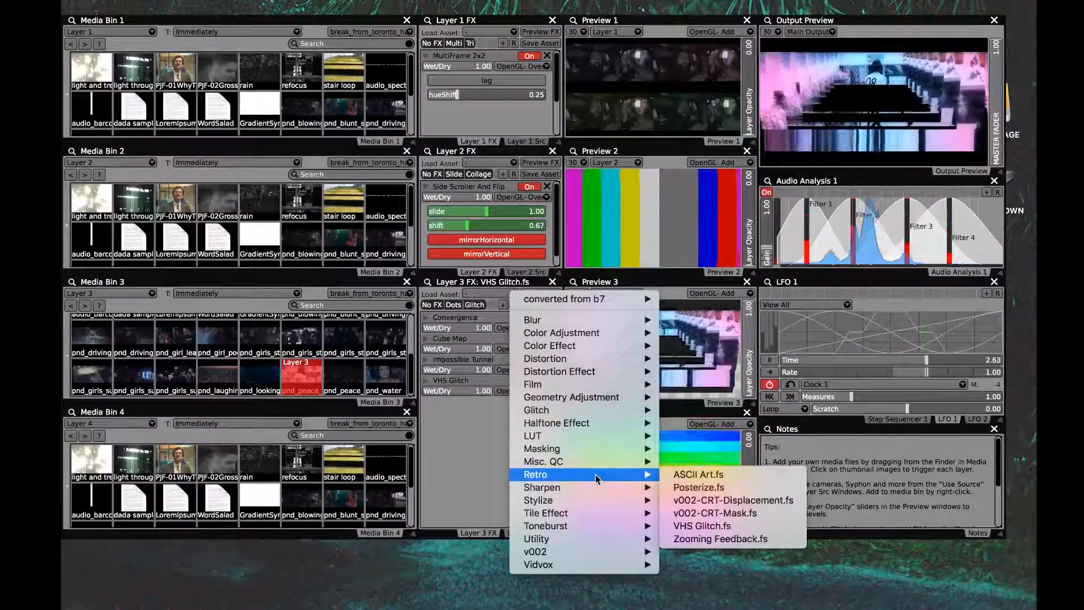
{"action": "left_click", "coordinate": [706, 537]}
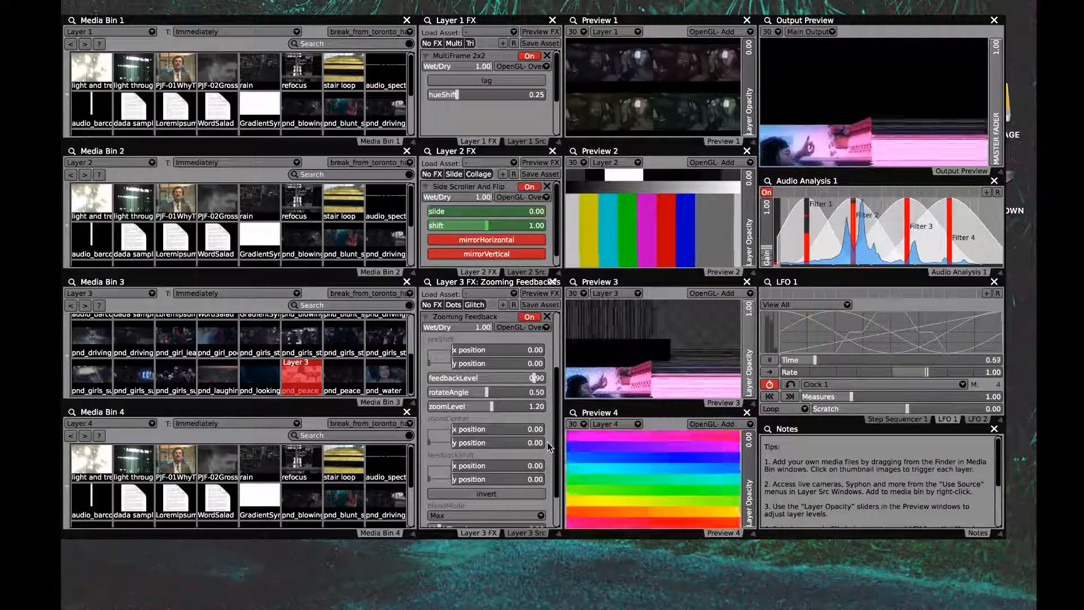
Set the Zooming Feedback's preShift x position to 418.70 and its Wet/Dry to 0.39, and collapse its parameters
{"action": "scroll", "coordinate": [463, 398], "scroll_direction": "up", "scroll_amount": 2}
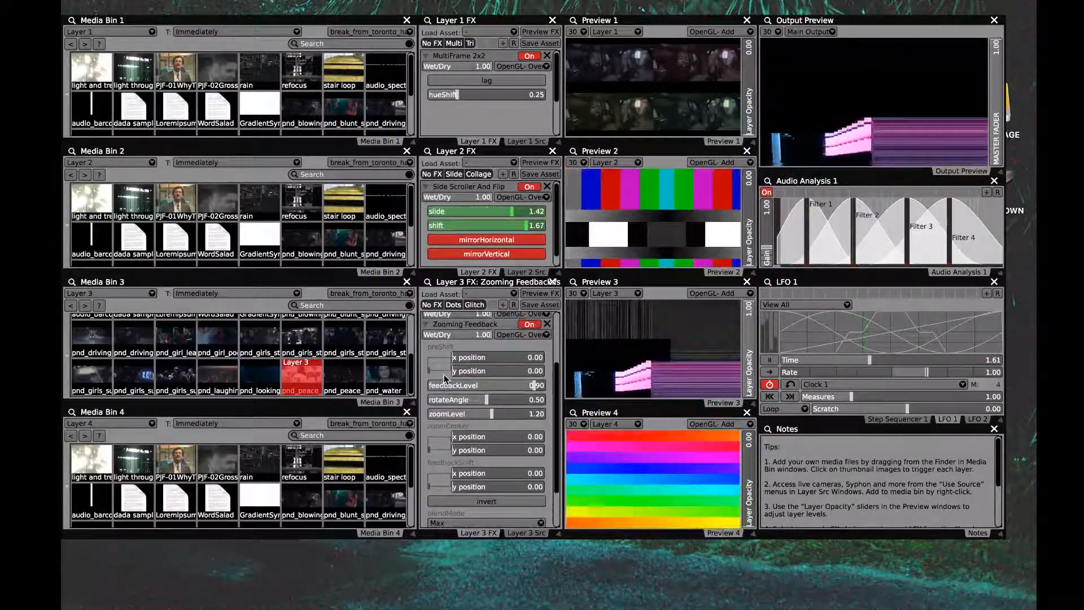
{"action": "left_click_drag", "start_coordinate": [461, 364], "coordinate": [449, 341]}
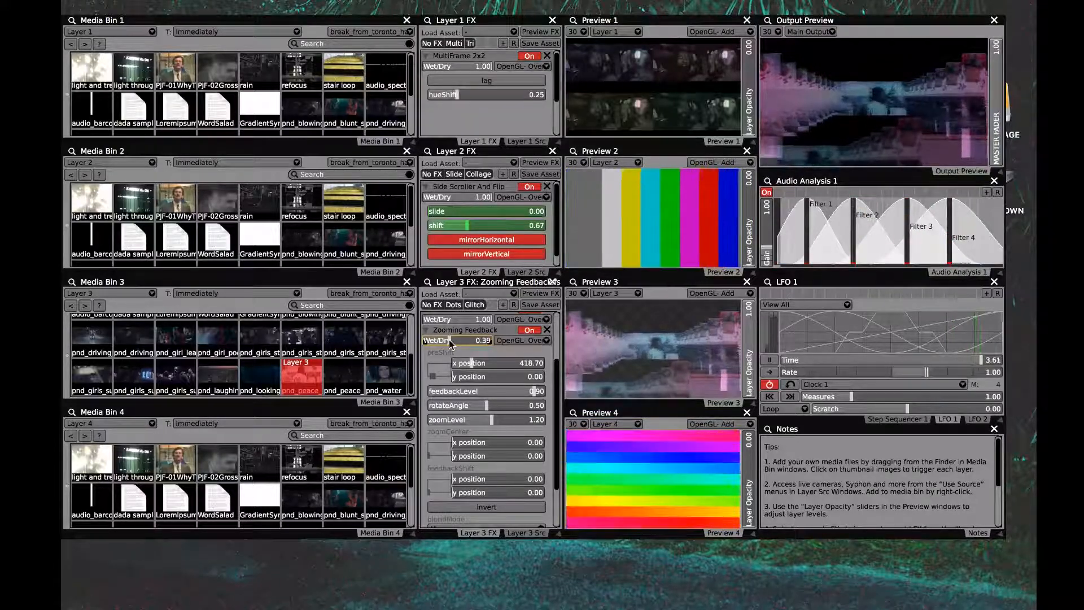
{"action": "scroll", "coordinate": [448, 340], "scroll_direction": "up", "scroll_amount": 2}
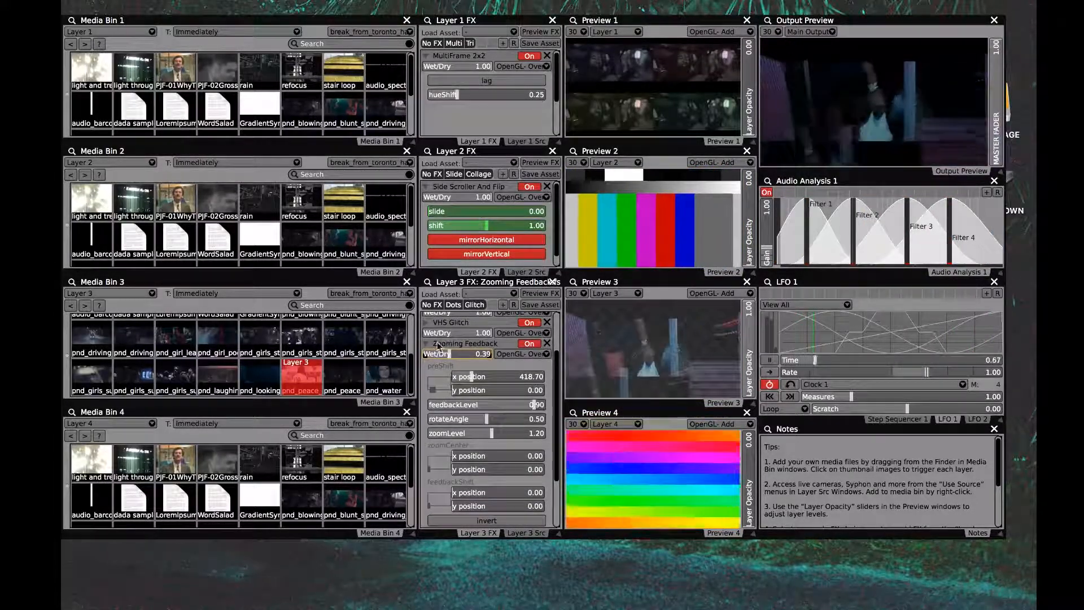
{"action": "left_click", "coordinate": [427, 343]}
Add the Vidvox RGB Trails 2.0 effect to Layer 3 with rWeight at 0.70 and Wet/Dry at 0.17
{"action": "left_click", "coordinate": [511, 296]}
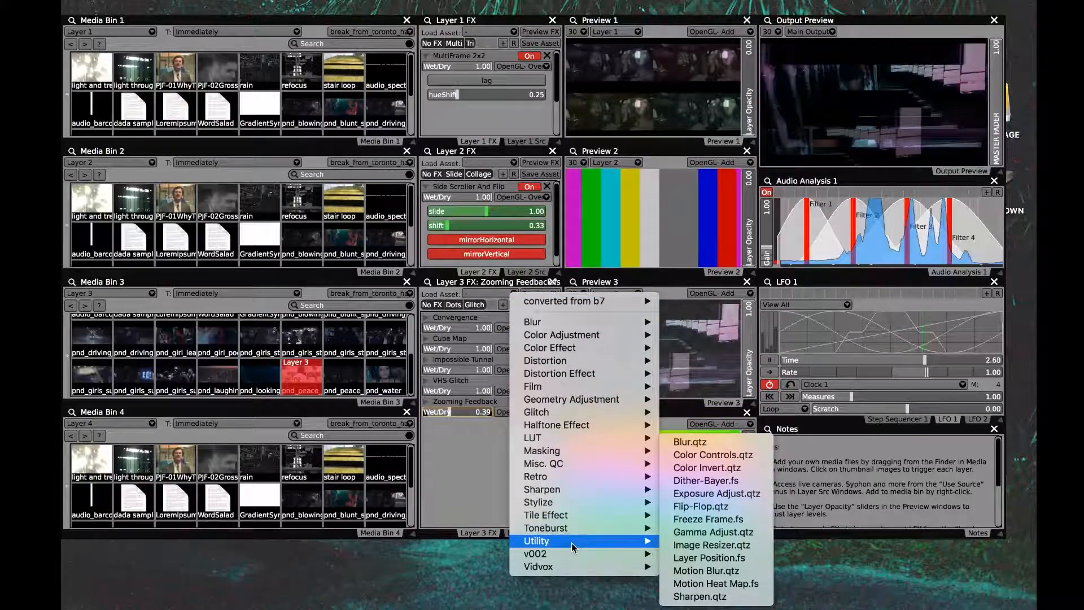
{"action": "mouse_move", "coordinate": [574, 567]}
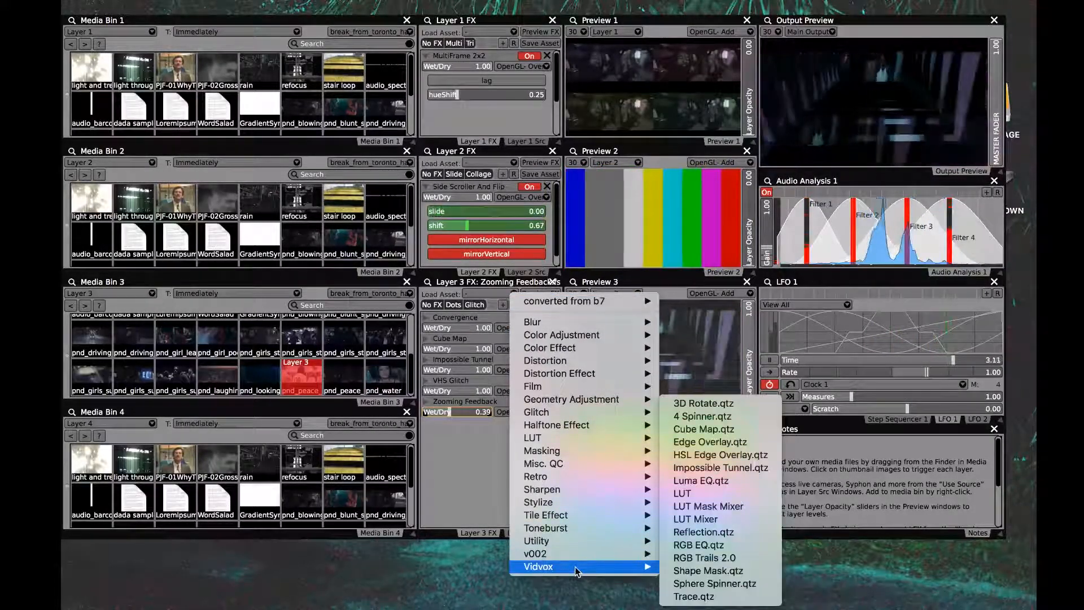
{"action": "left_click", "coordinate": [707, 558]}
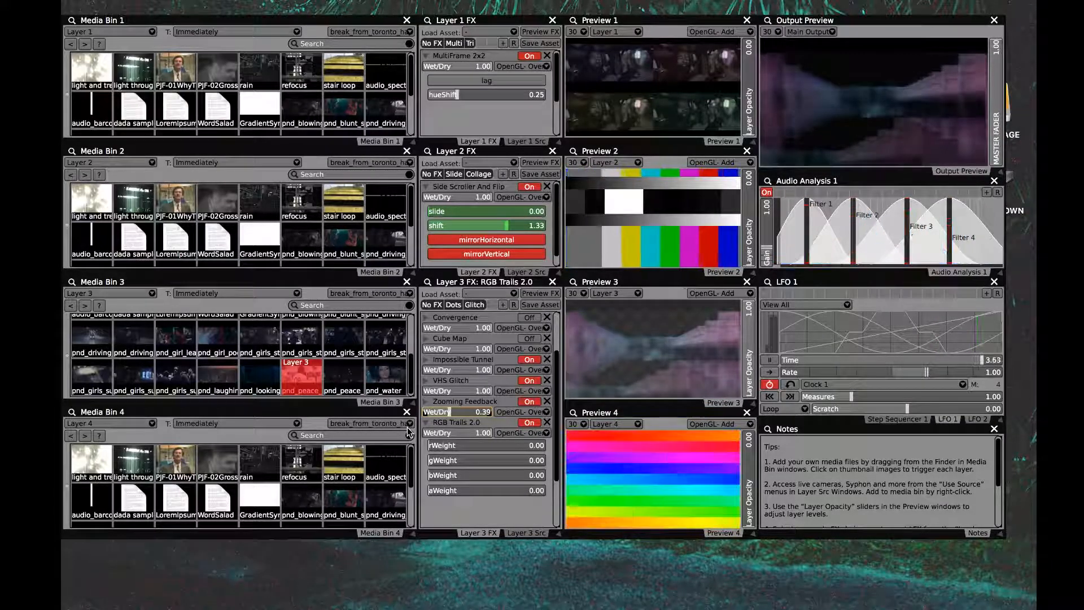
{"action": "mouse_move", "coordinate": [458, 446]}
{"action": "left_mouse_down"}
{"action": "mouse_move", "coordinate": [517, 443]}
{"action": "mouse_move", "coordinate": [464, 433]}
{"action": "left_mouse_up"}
{"action": "left_click", "coordinate": [483, 431]}
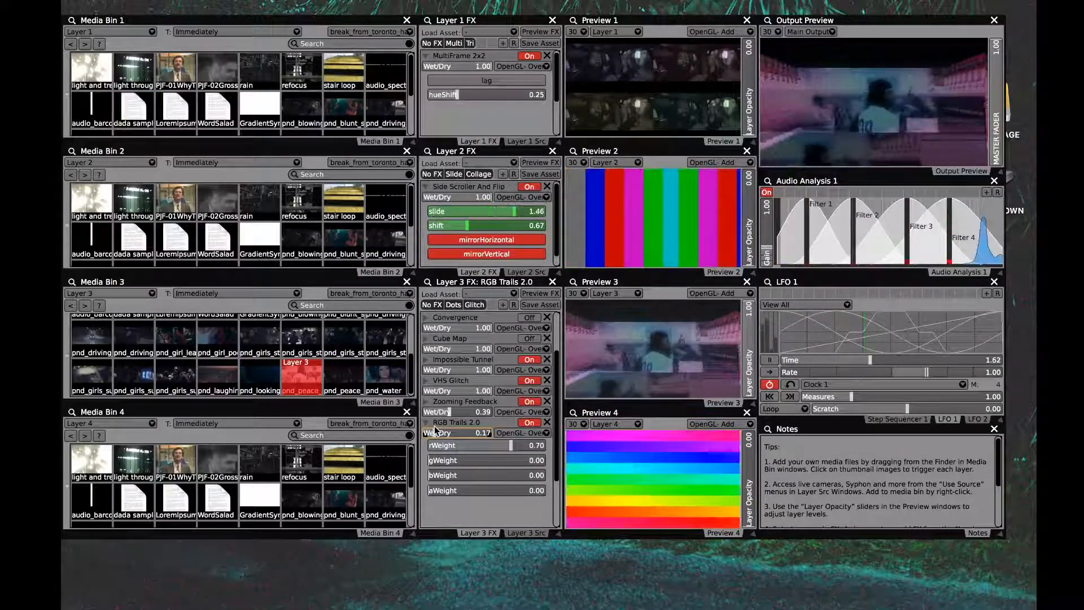
Switch to OBS and bring up its scene sources
{"action": "mouse_move", "coordinate": [979, 602]}
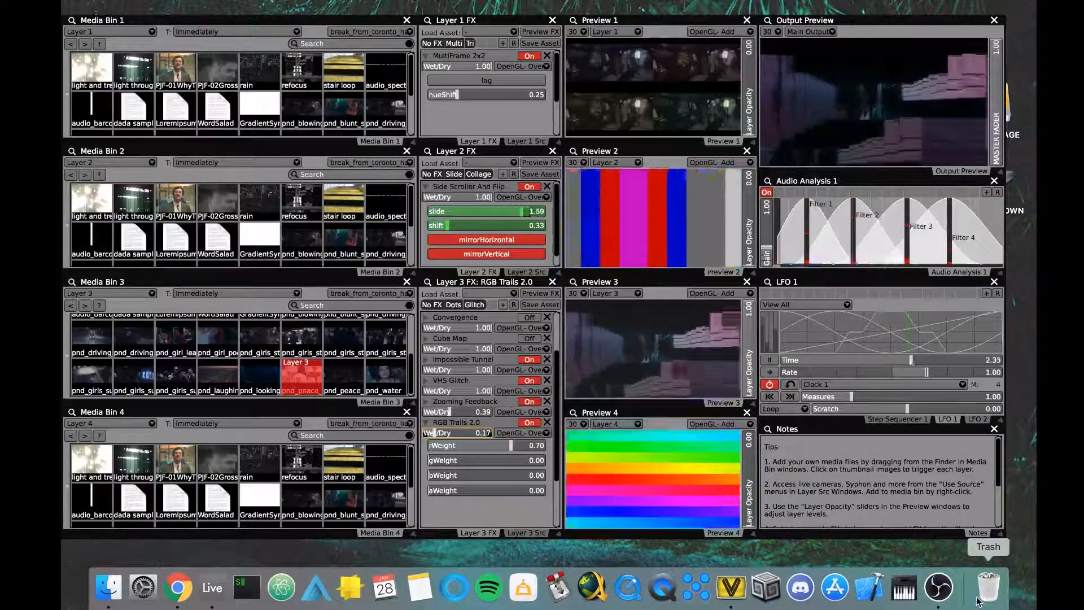
{"action": "left_click", "coordinate": [946, 593]}
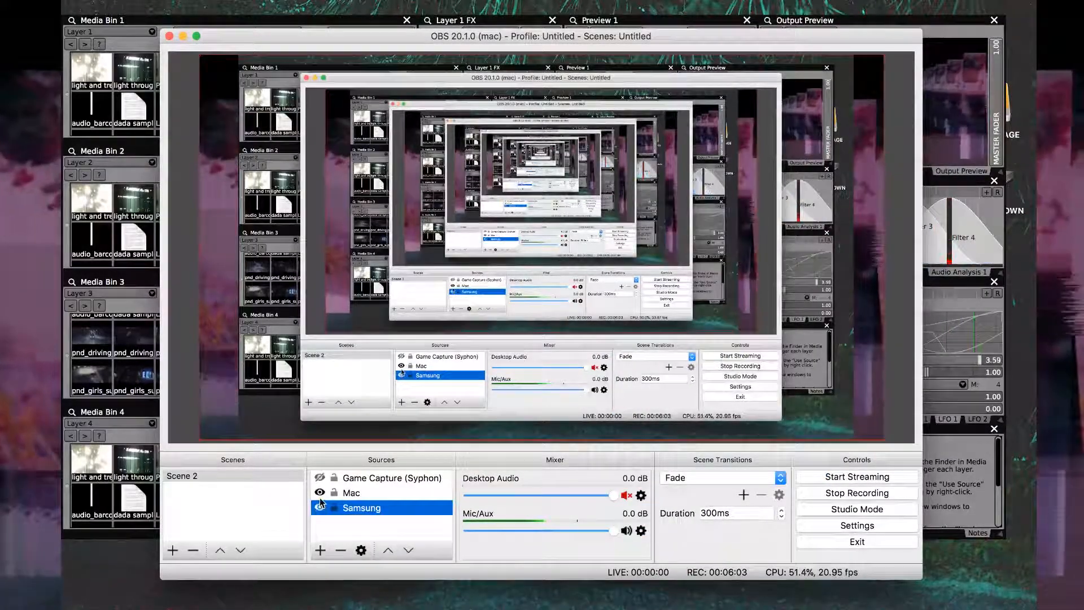